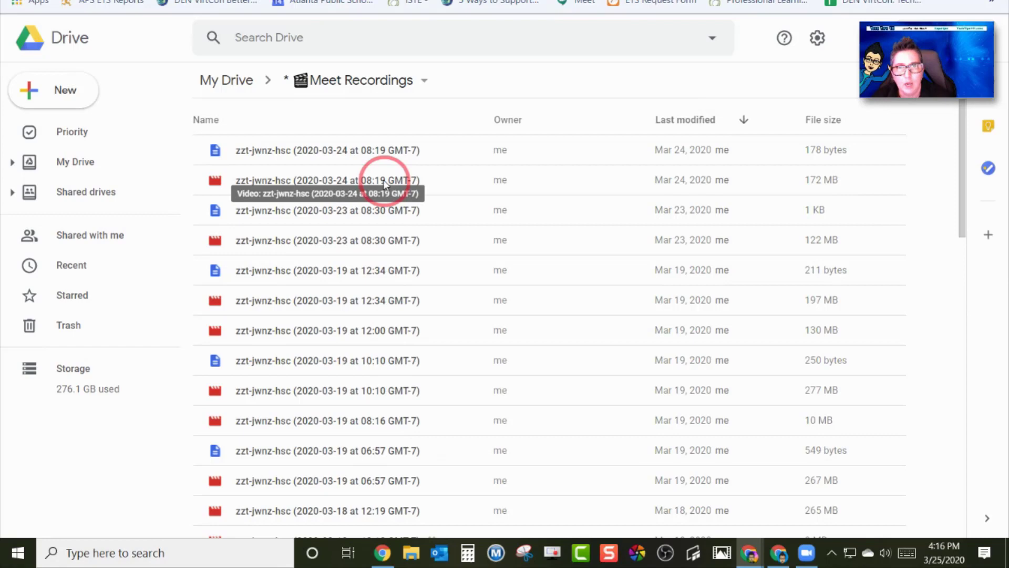
- Download the 172 MB March 24 Meet recording, accepting the too-large-to-scan warning
right_click(385, 184)
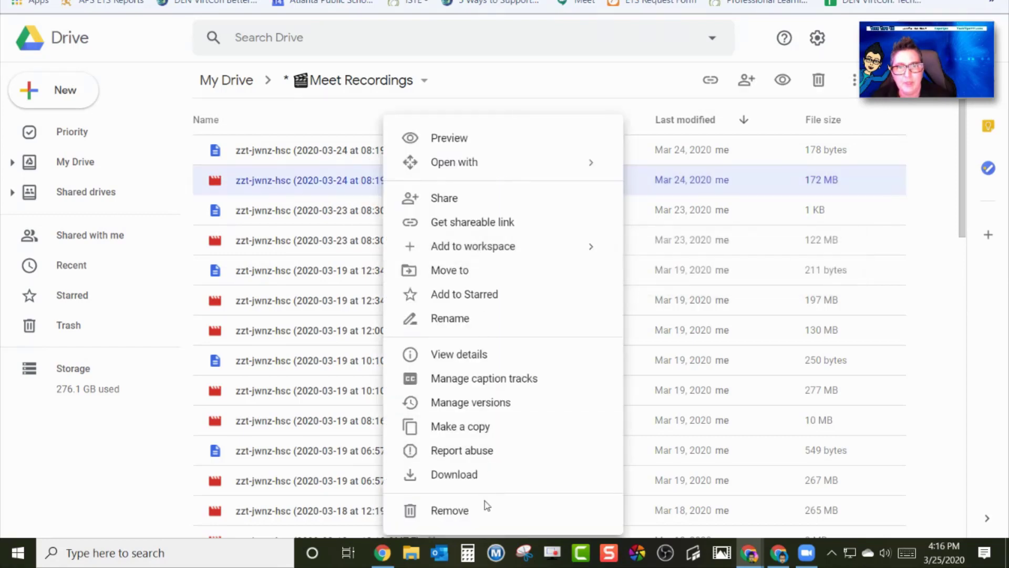
left_click(461, 476)
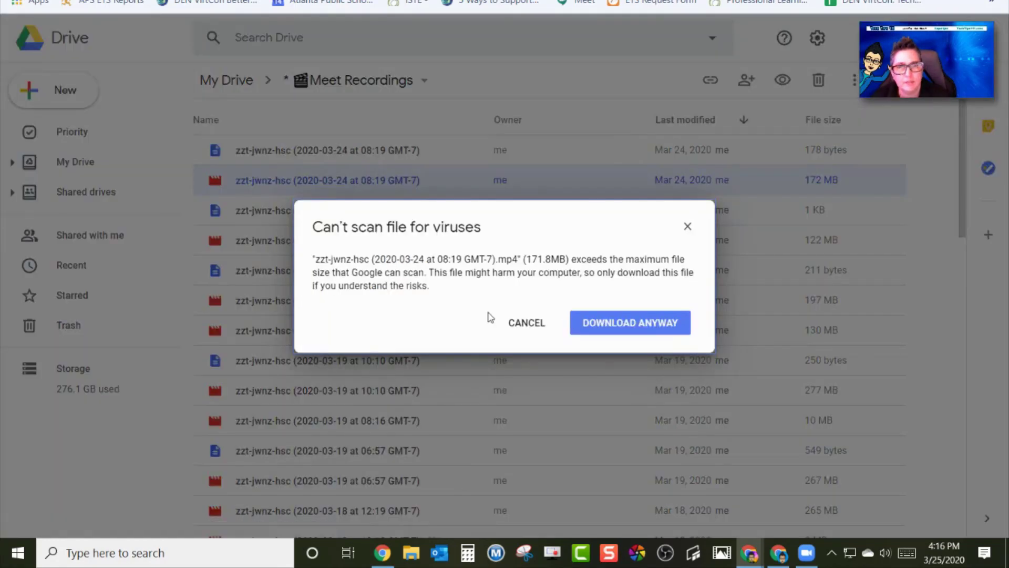
left_click(639, 330)
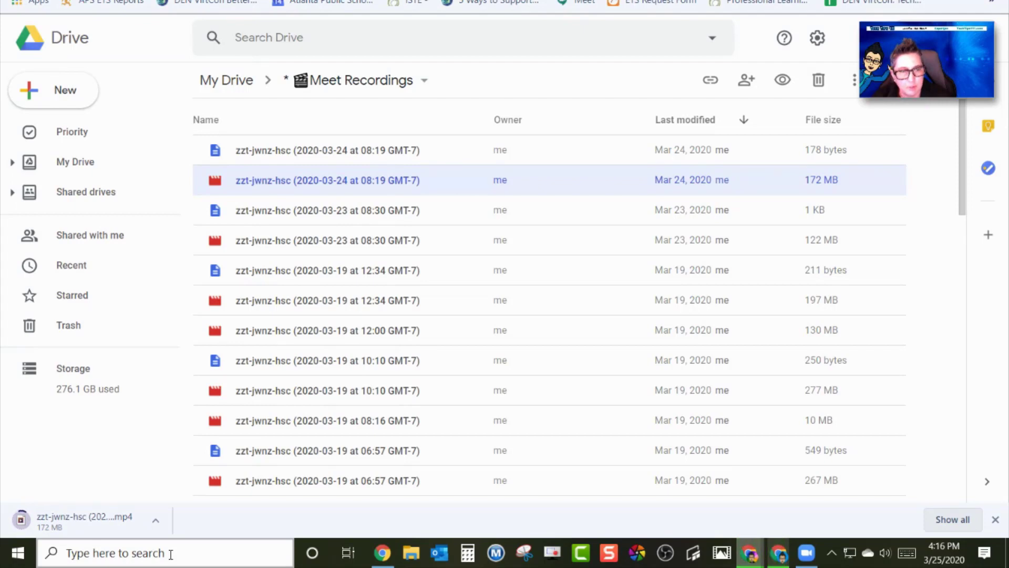
- Search Windows for 'video' and launch the Video Editor app
left_click(170, 554)
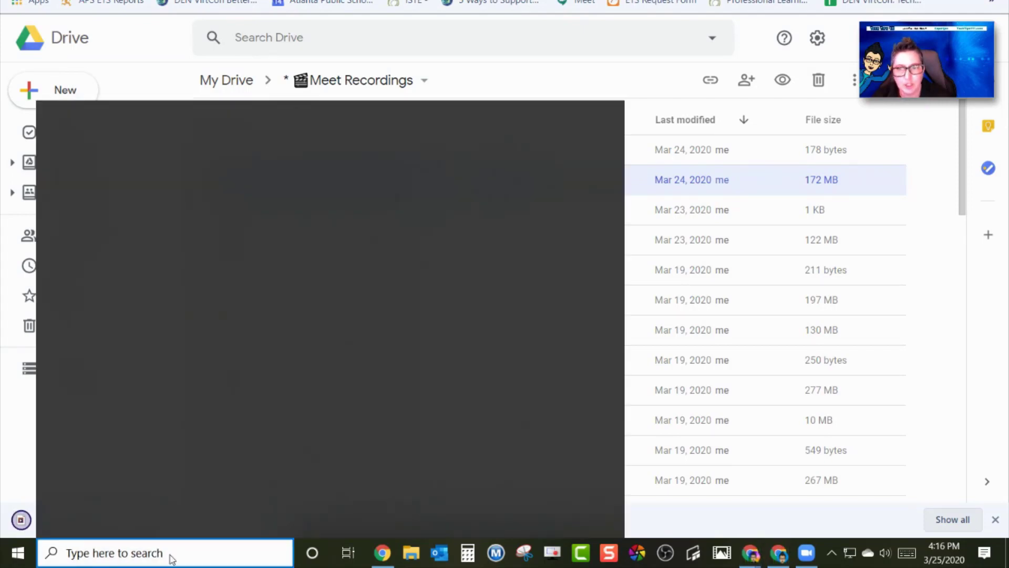
type("video")
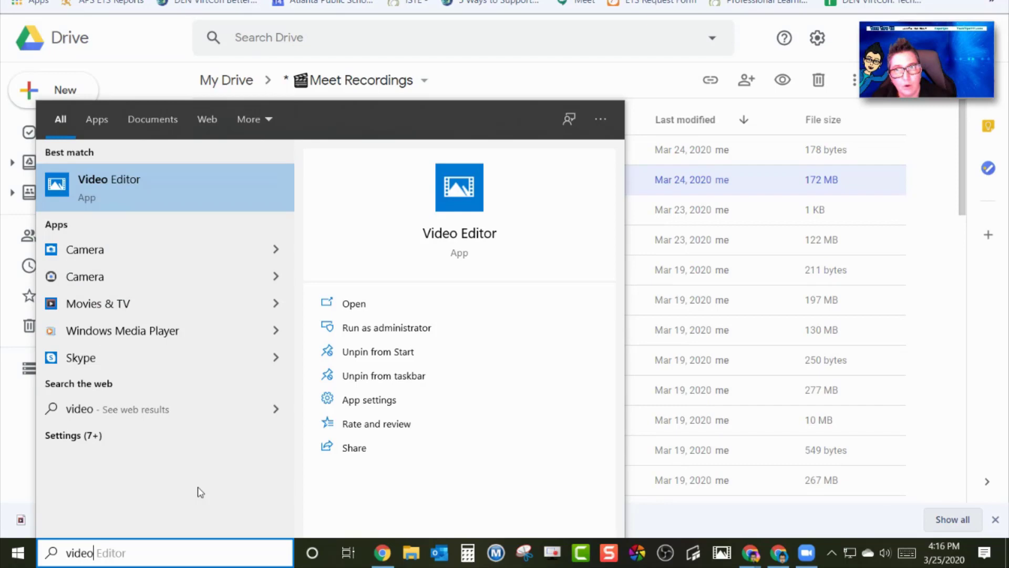
left_click(164, 190)
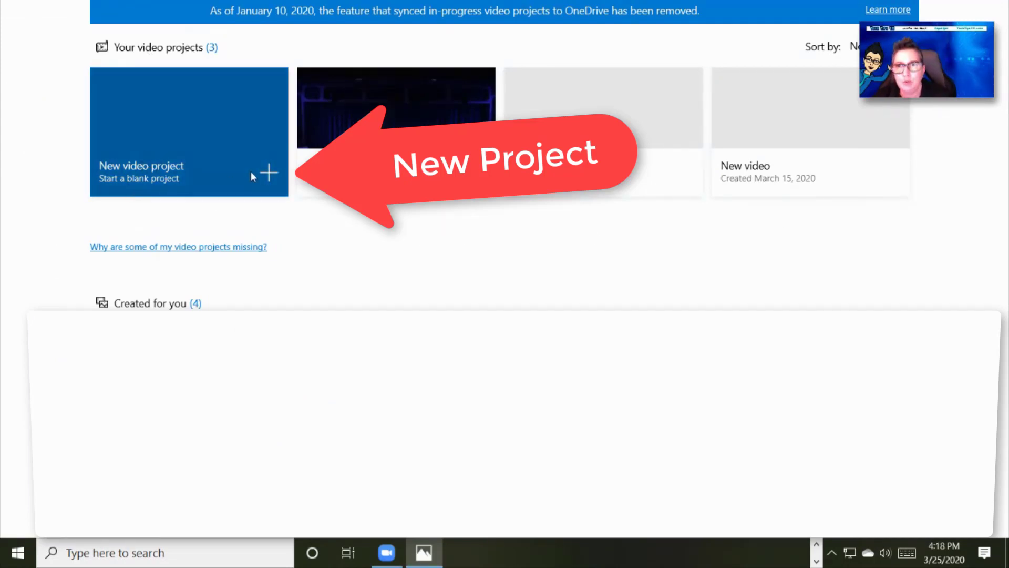
- Create a new blank video project named 'Demo E'
left_click(272, 176)
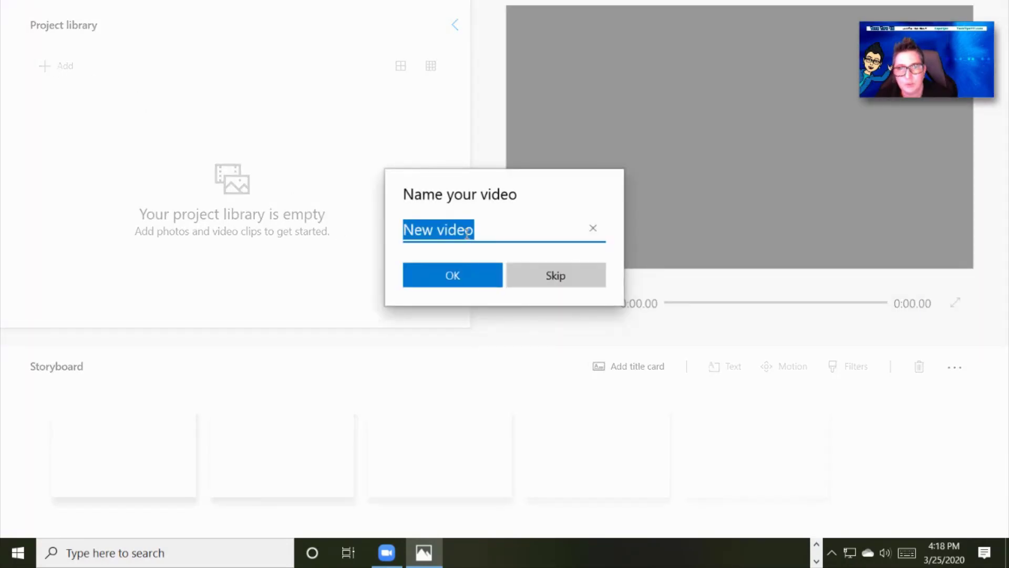
type("Demo E")
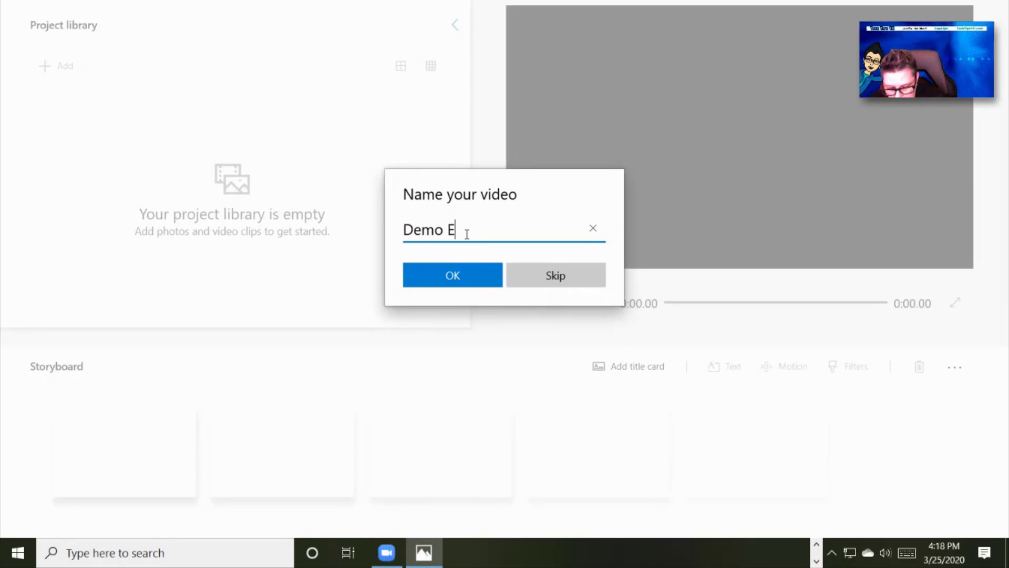
key("Return")
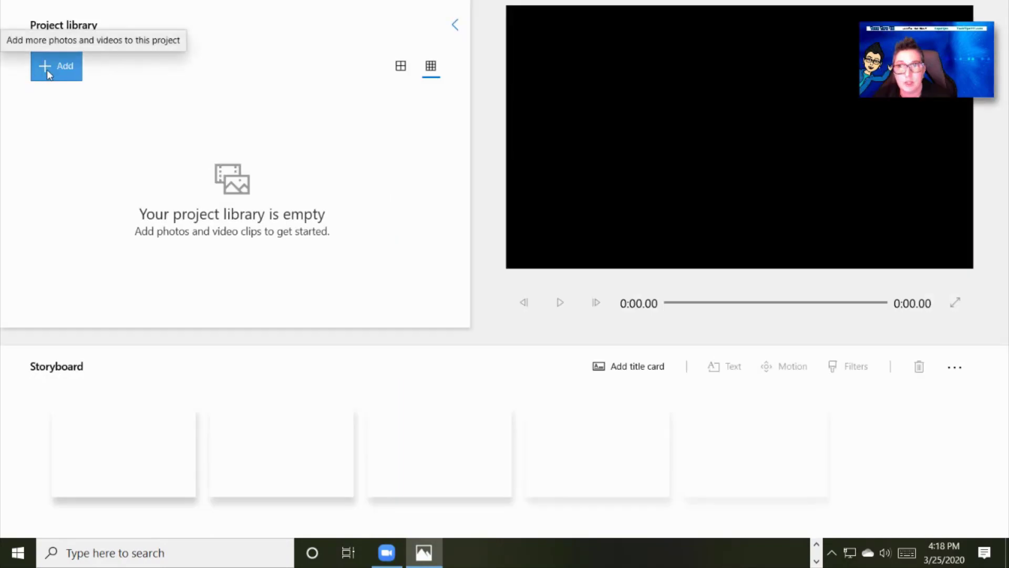
- Import the downloaded Meet recording from Downloads and drag it onto the storyboard
left_click(46, 70)
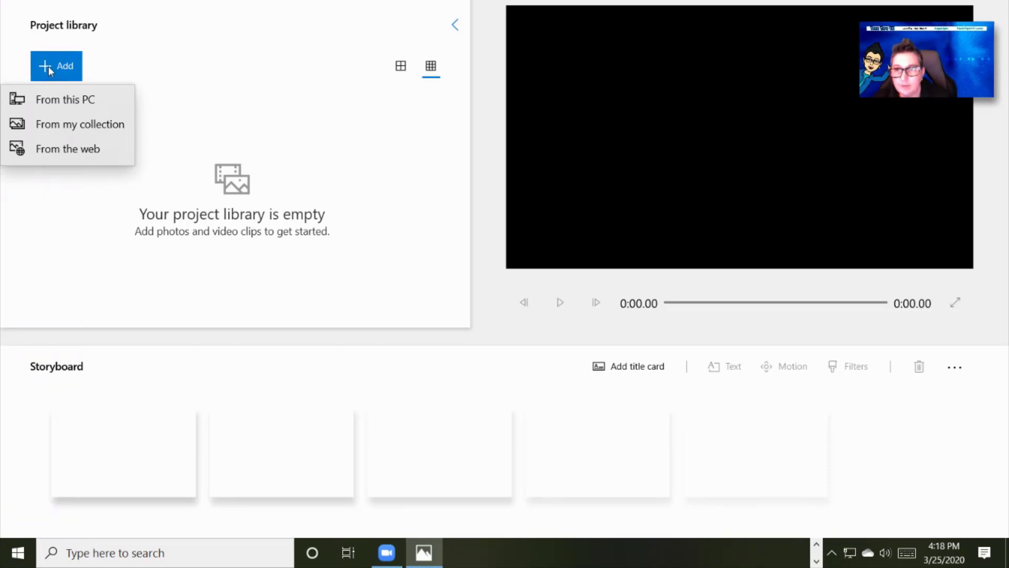
left_click(61, 103)
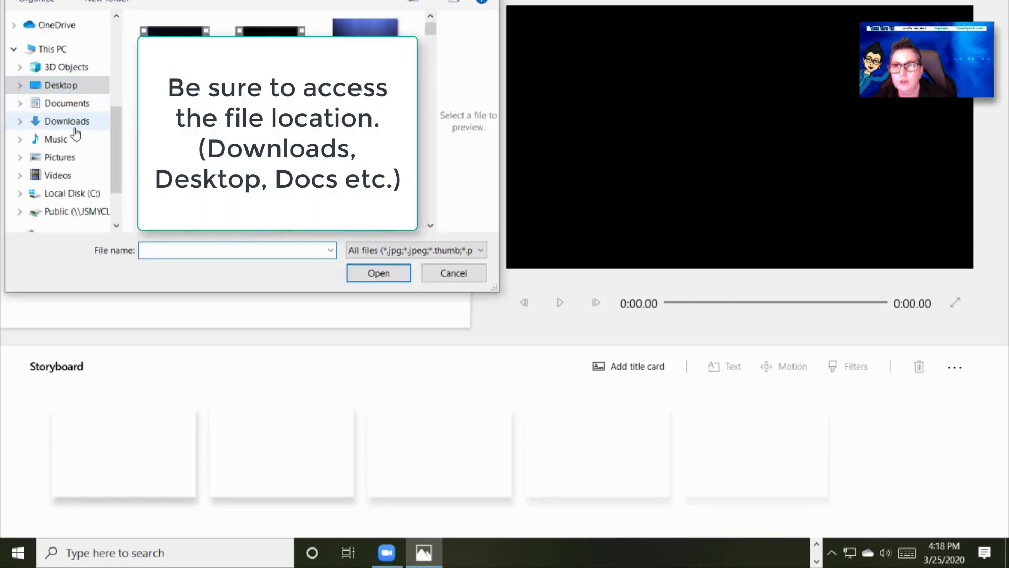
left_click(71, 123)
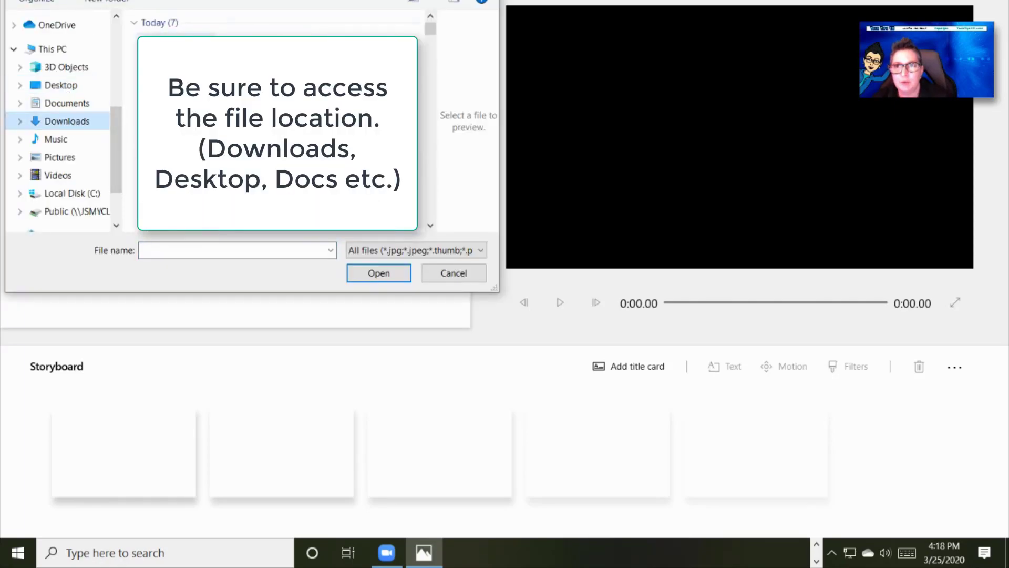
double_click(174, 112)
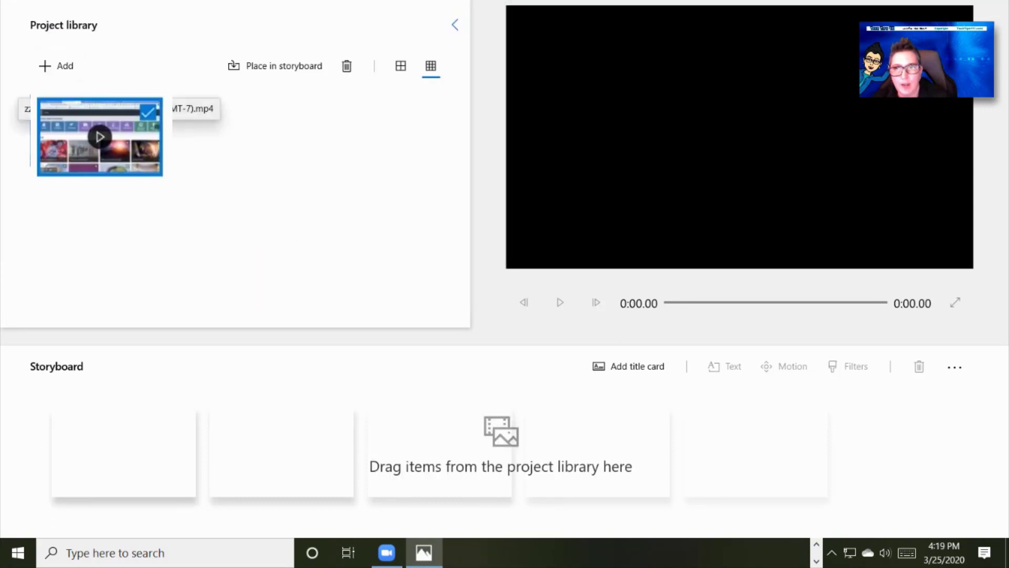
left_click_drag(175, 113, 128, 451)
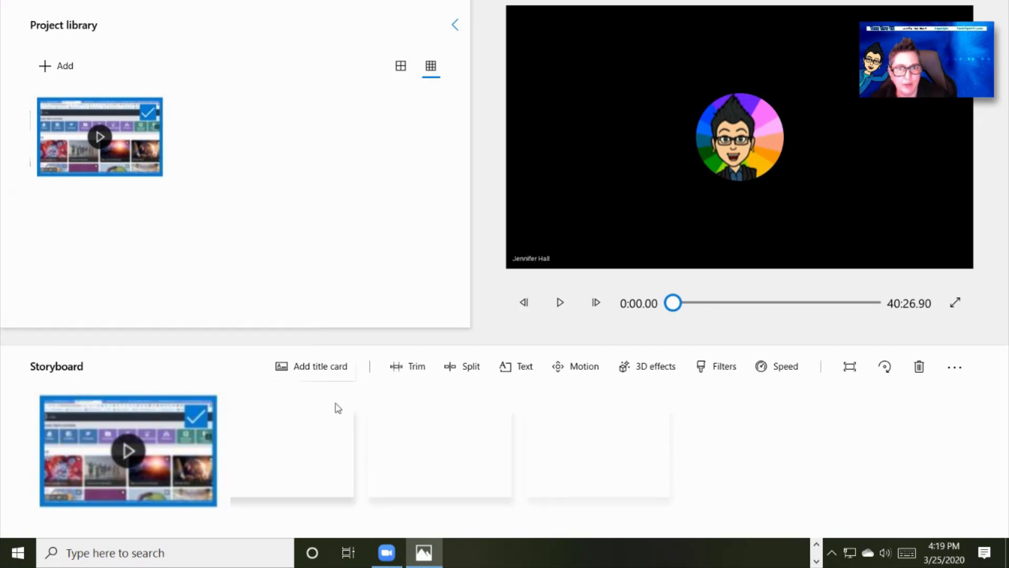
- Insert a 'Tech Tips 411' title card before the clip in the Adventure style
left_click(322, 368)
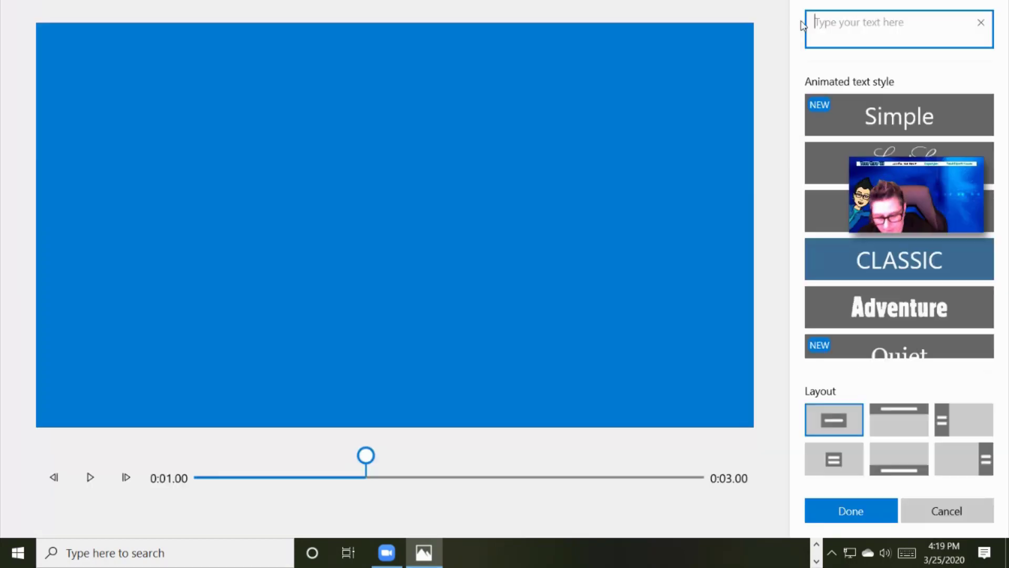
type("Te")
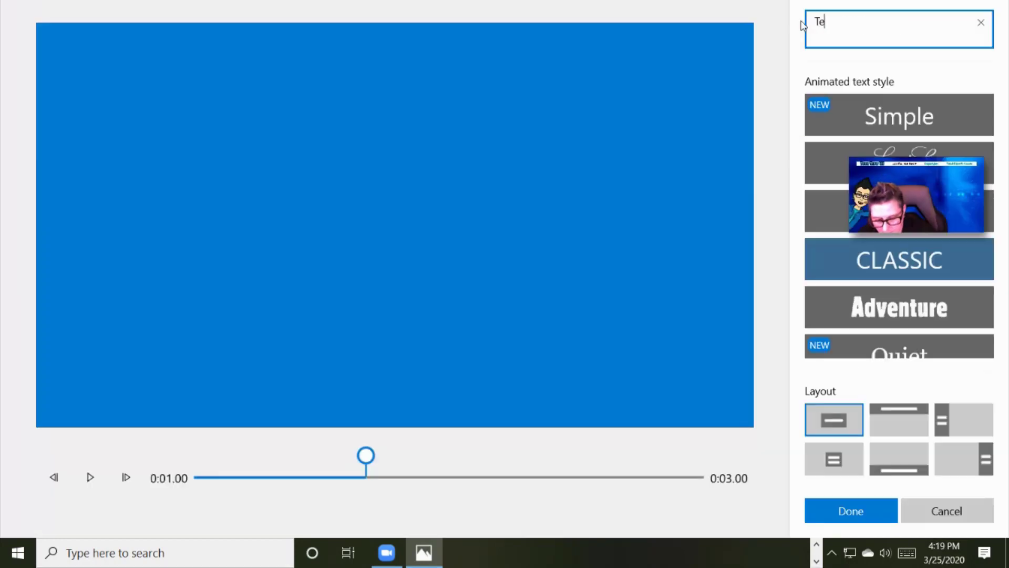
type("ch Tips 411")
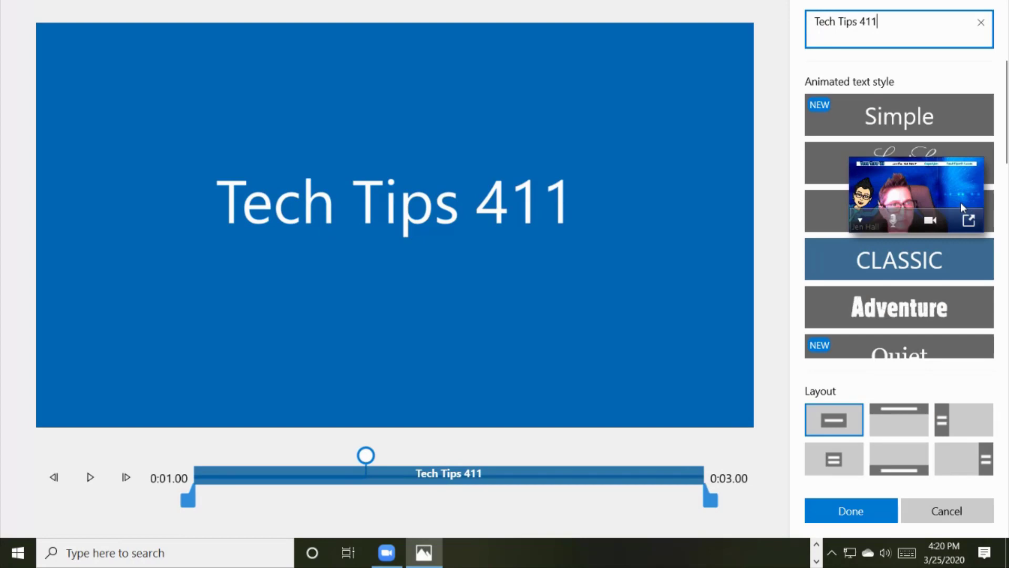
left_click_drag(909, 187, 663, 384)
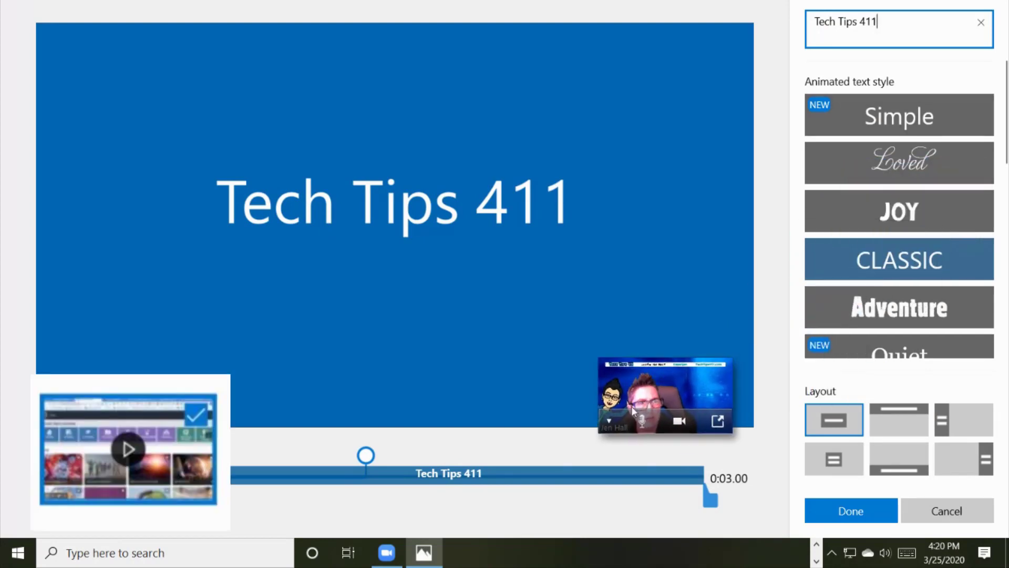
left_click(906, 302)
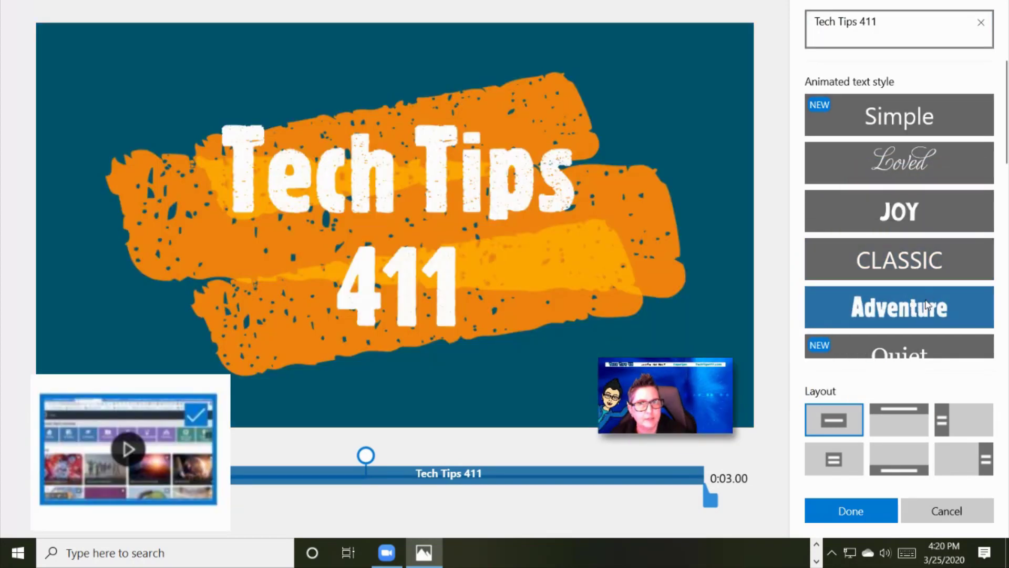
- Shorten the title text's duration, finish the card, and move the preview to the recording
scroll(935, 275, "down", 1)
scroll(934, 275, "down", 1)
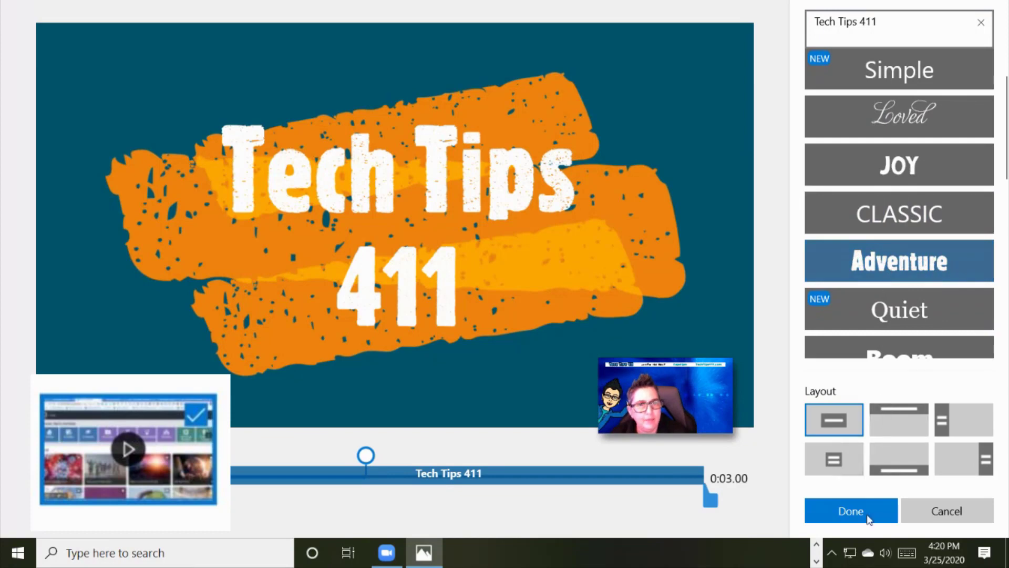
left_click_drag(711, 499, 748, 496)
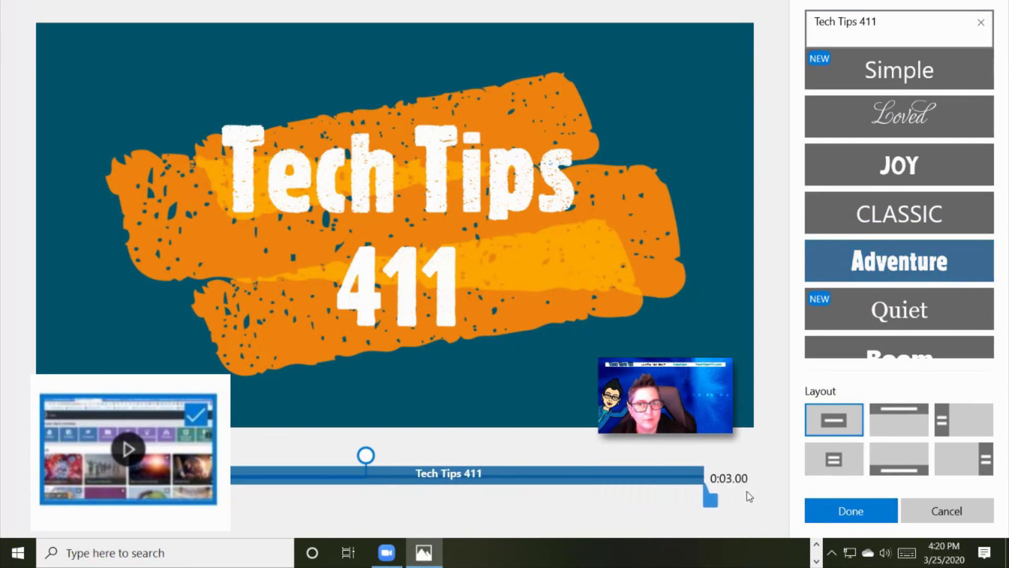
left_click(849, 508)
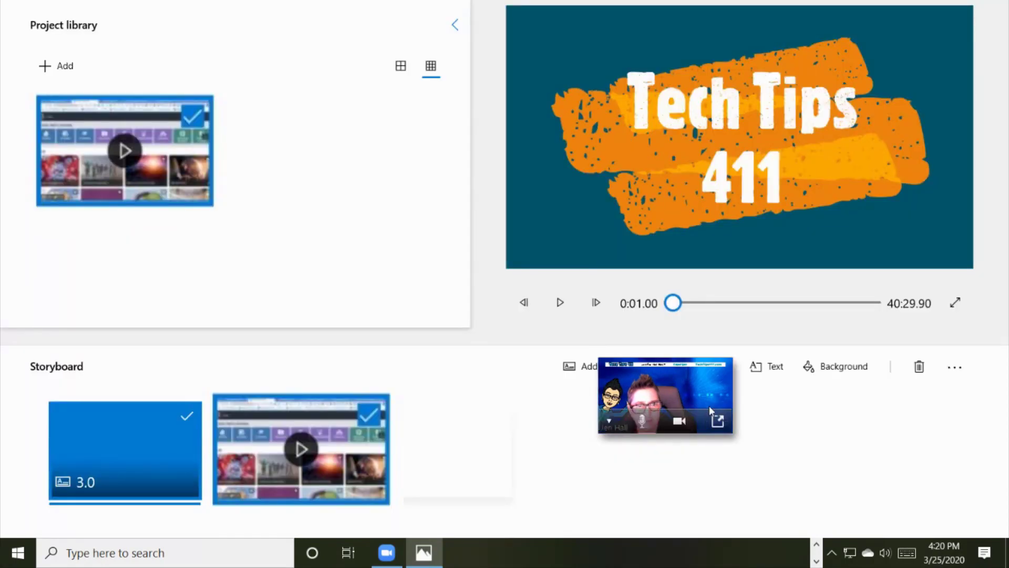
left_click_drag(708, 405, 938, 34)
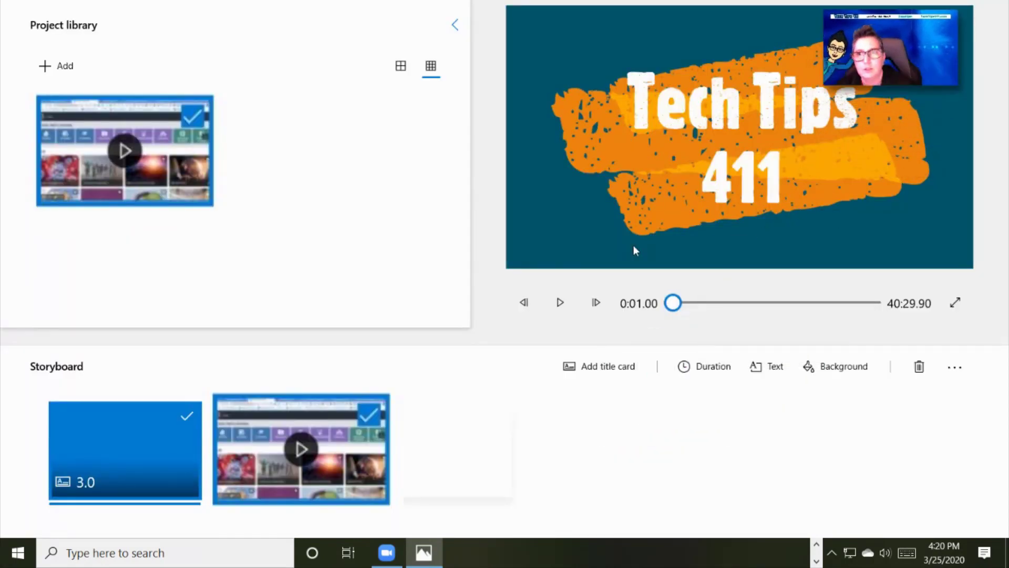
key("Right")
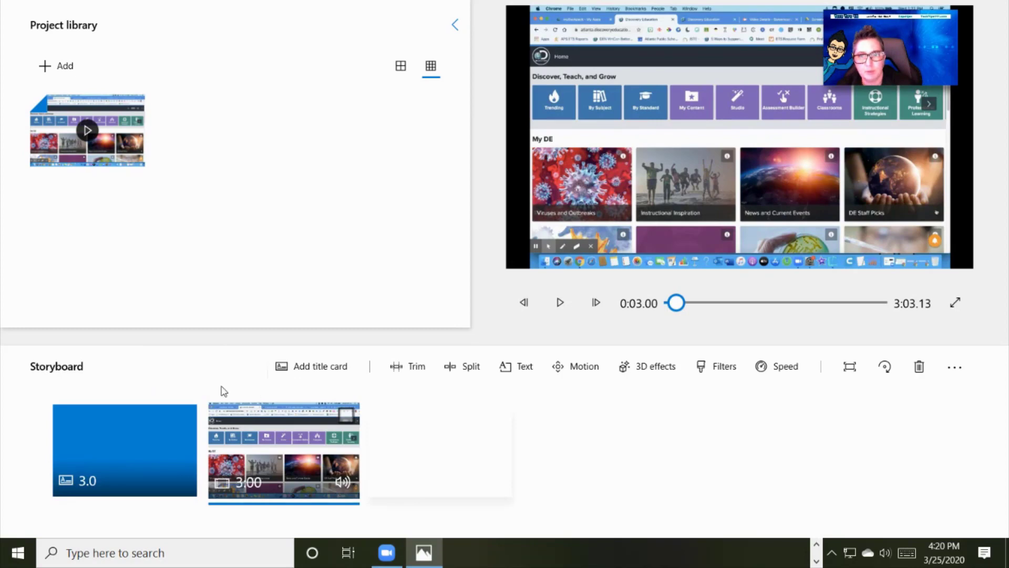
- Trim the recorded clip's end from 3:00.13 to 2:48.26, keeping its start at 0:00.00
left_click(418, 368)
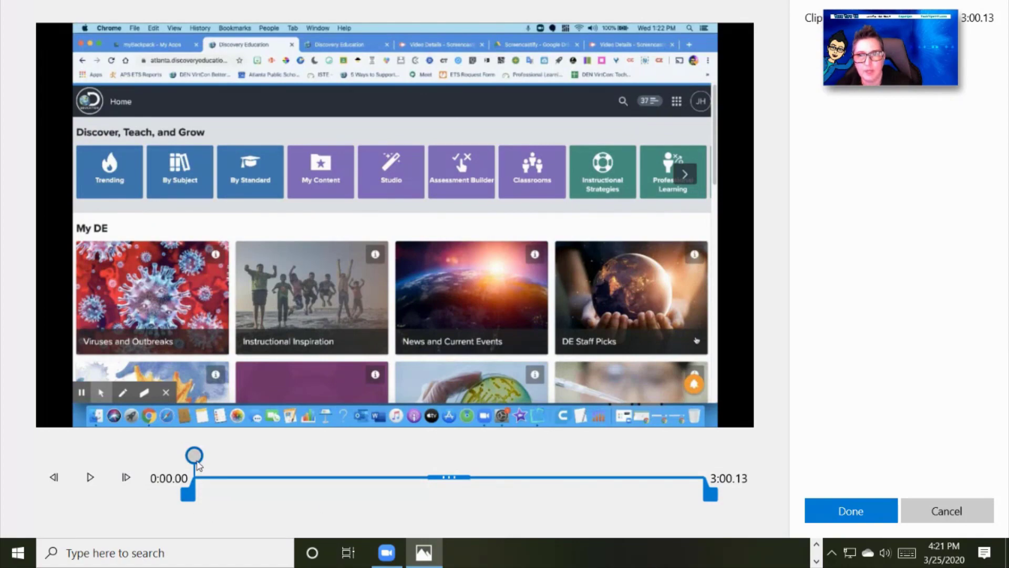
left_click_drag(194, 457, 216, 460)
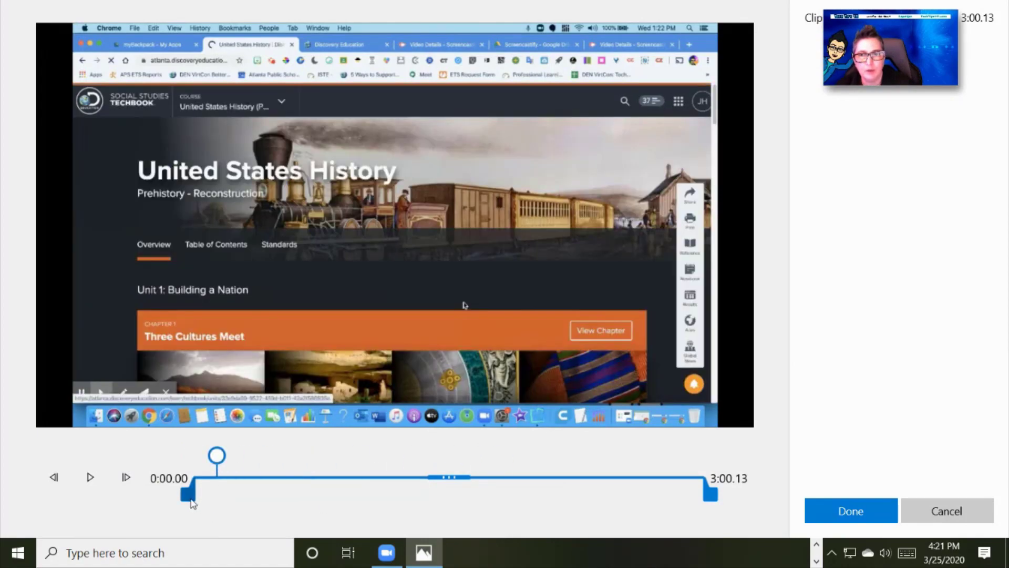
mouse_move(189, 497)
left_mouse_down()
mouse_move(297, 511)
mouse_move(188, 497)
left_mouse_up()
left_click_drag(710, 497, 721, 503)
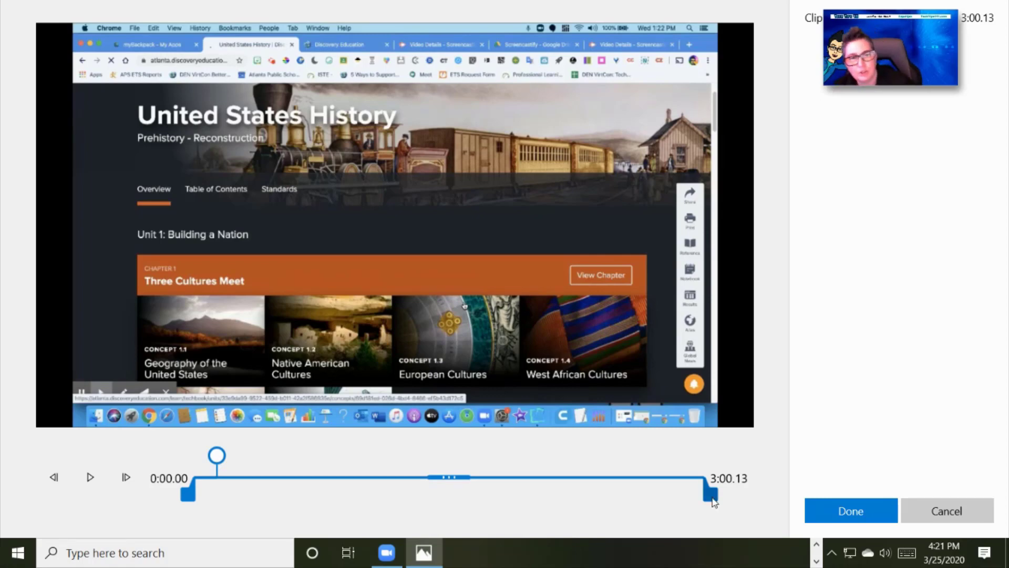
left_click_drag(710, 495, 679, 508)
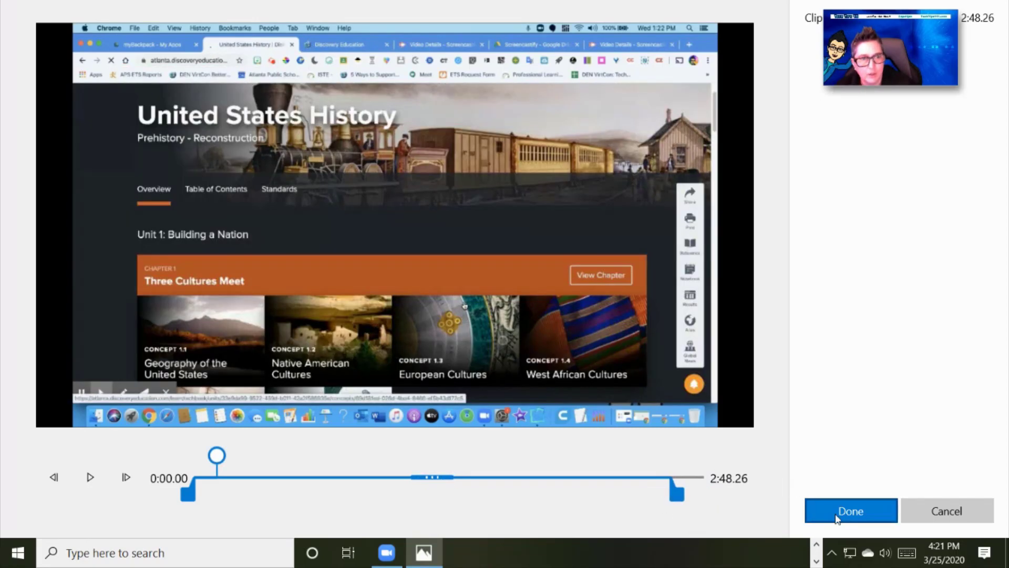
left_click(836, 516)
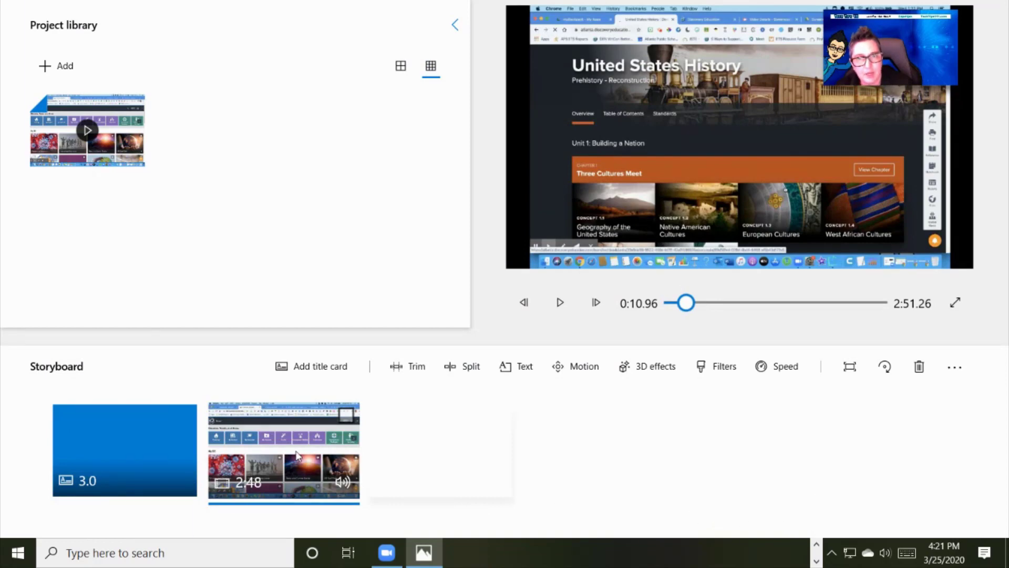
- Split the trimmed clip at 1:11.16 into 1:11 and 1:37 pieces
left_click(465, 367)
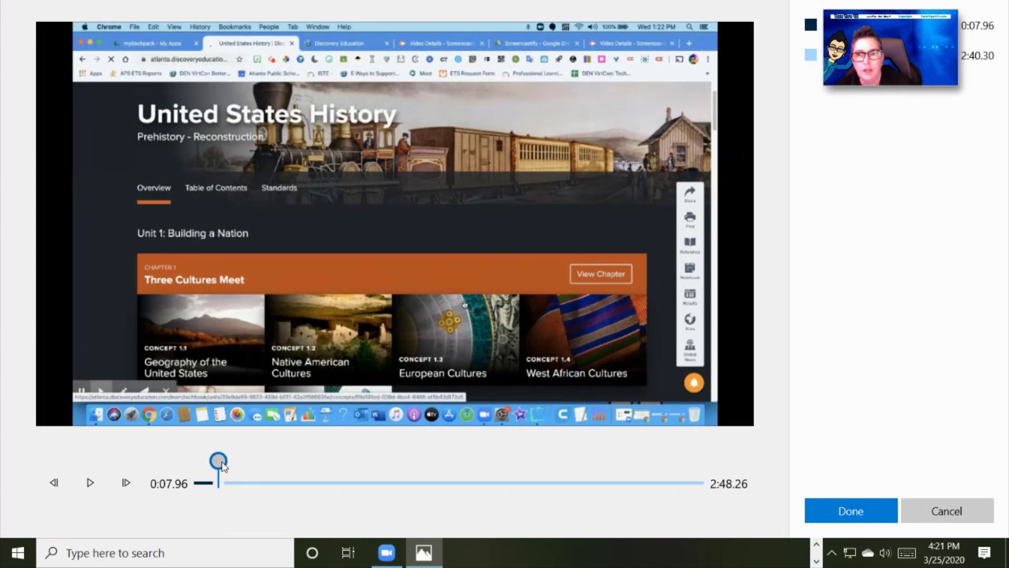
left_click_drag(218, 461, 413, 478)
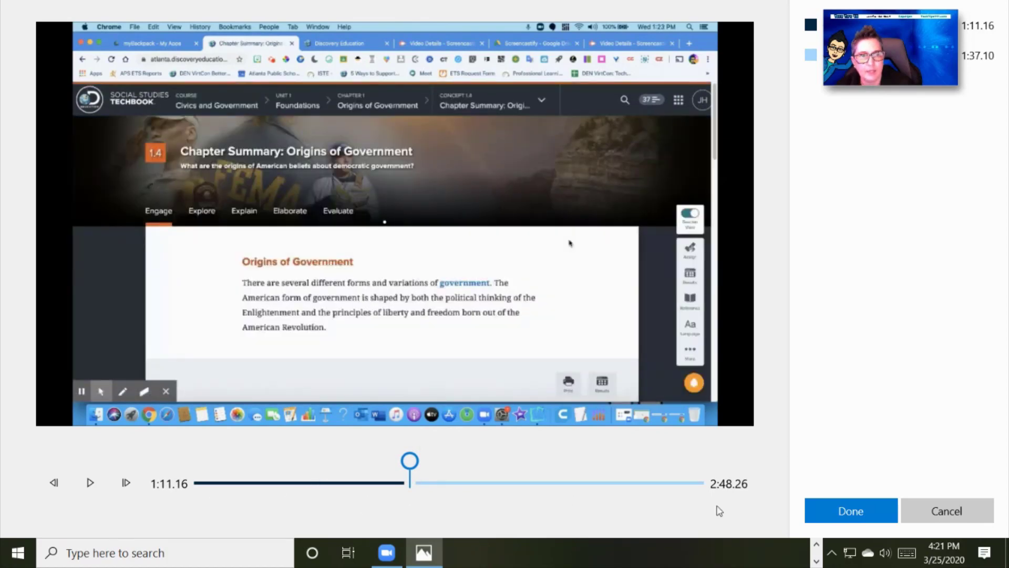
left_click(839, 509)
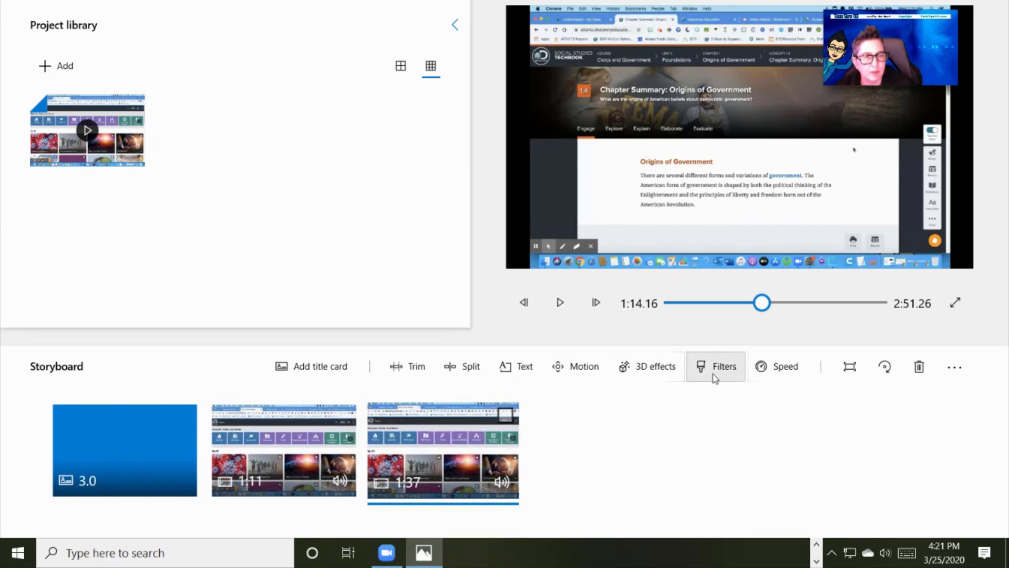
left_click(787, 372)
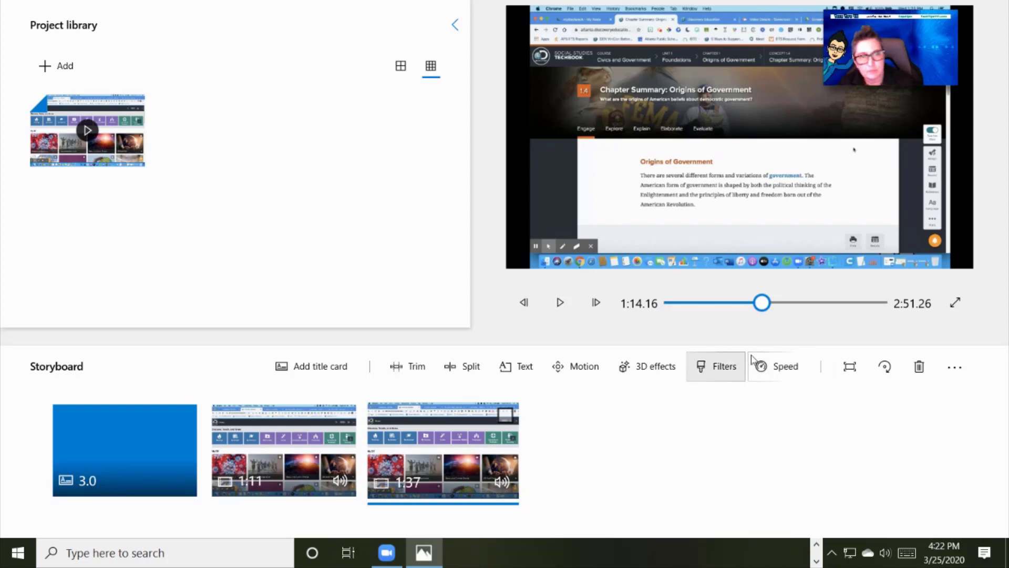
left_click(850, 369)
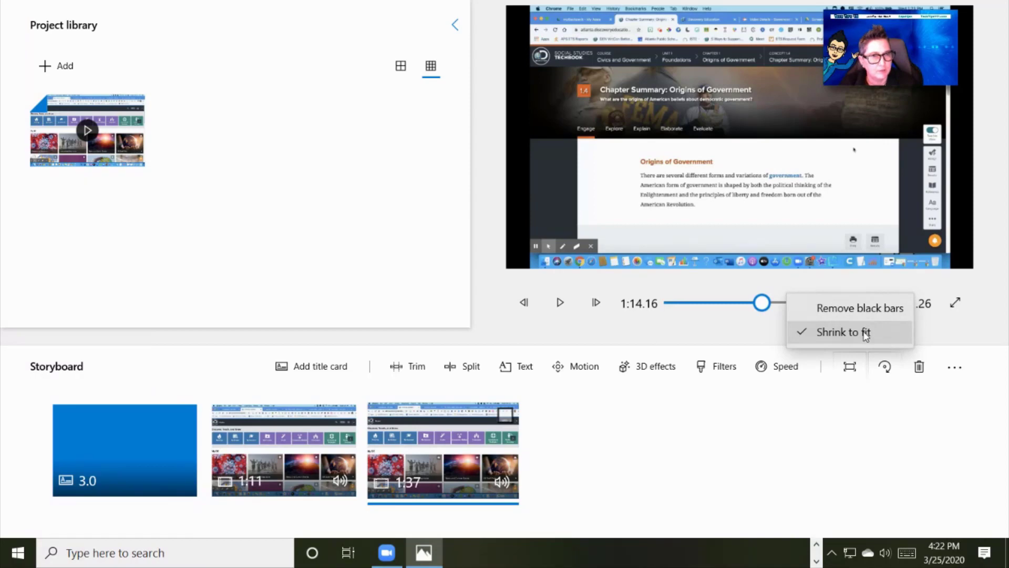
left_click(886, 371)
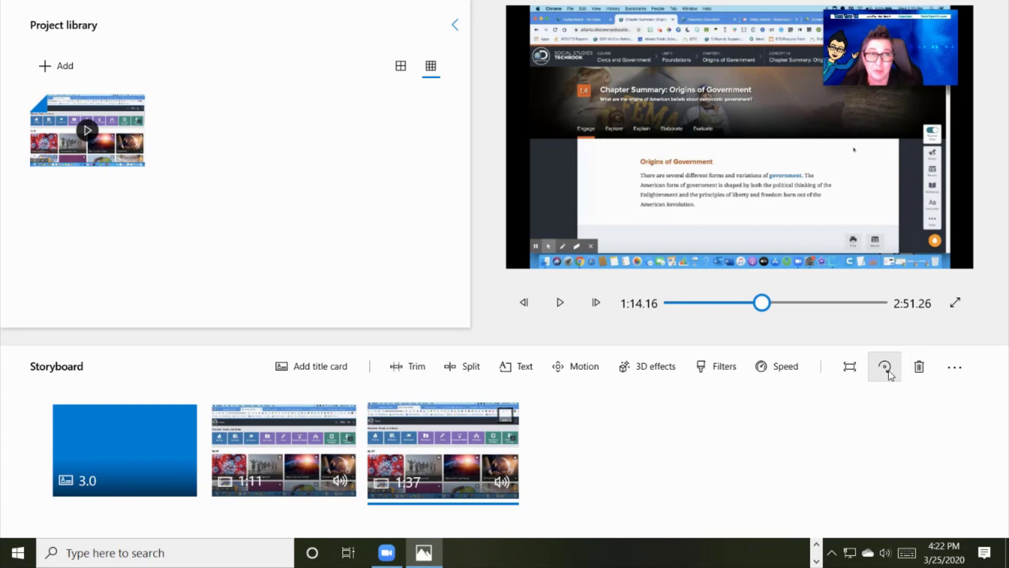
left_click(952, 365)
left_click(925, 403)
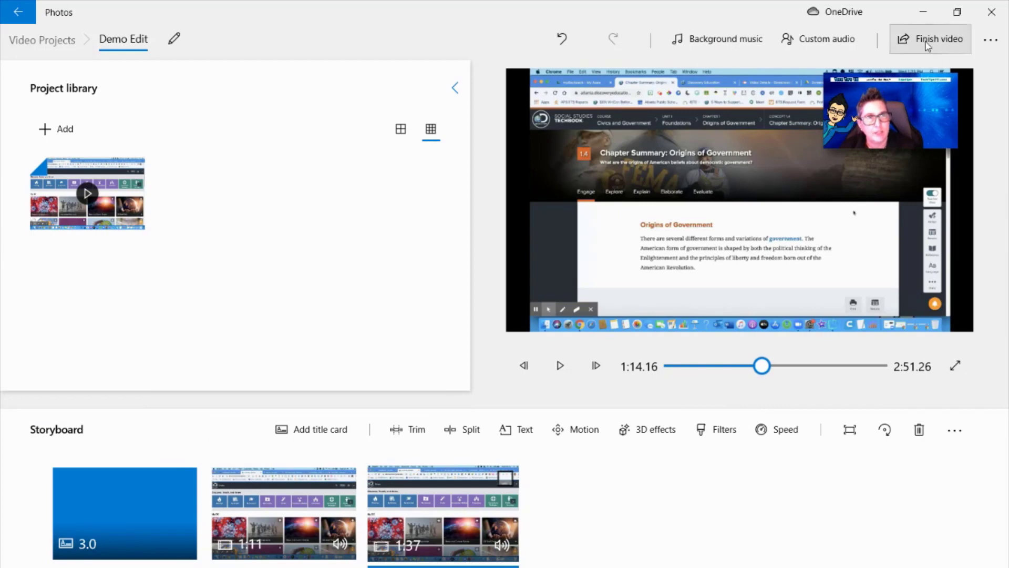
- Export the finished video at Medium 720p quality, saving as Demo Edit.mp4
left_click(899, 39)
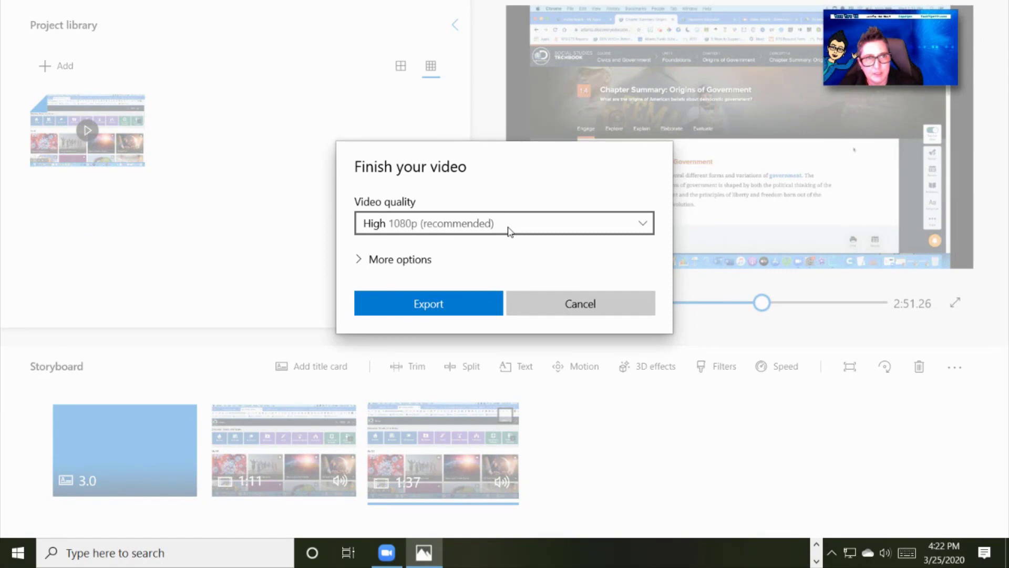
left_click(508, 231)
left_click(495, 218)
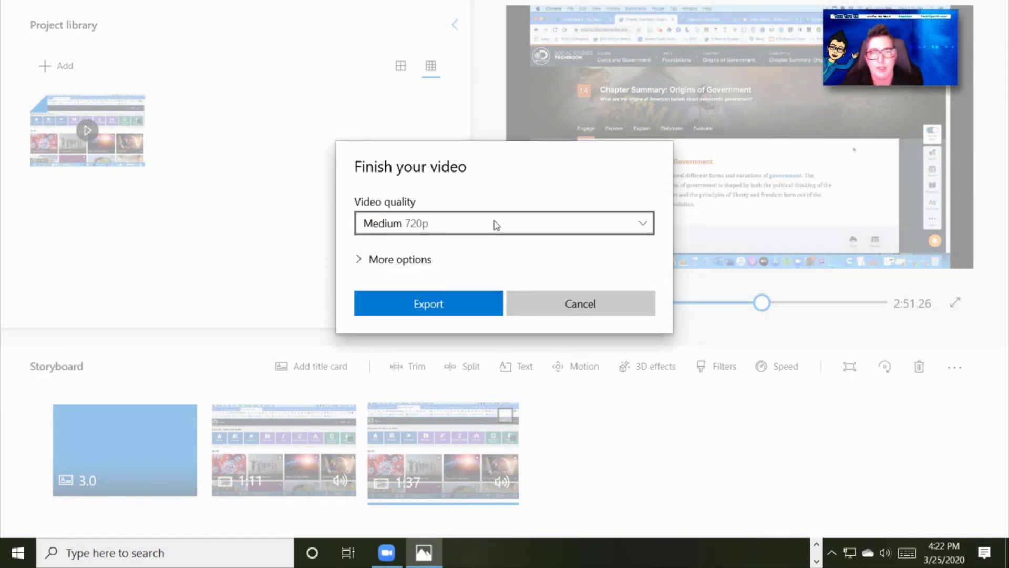
left_click(424, 306)
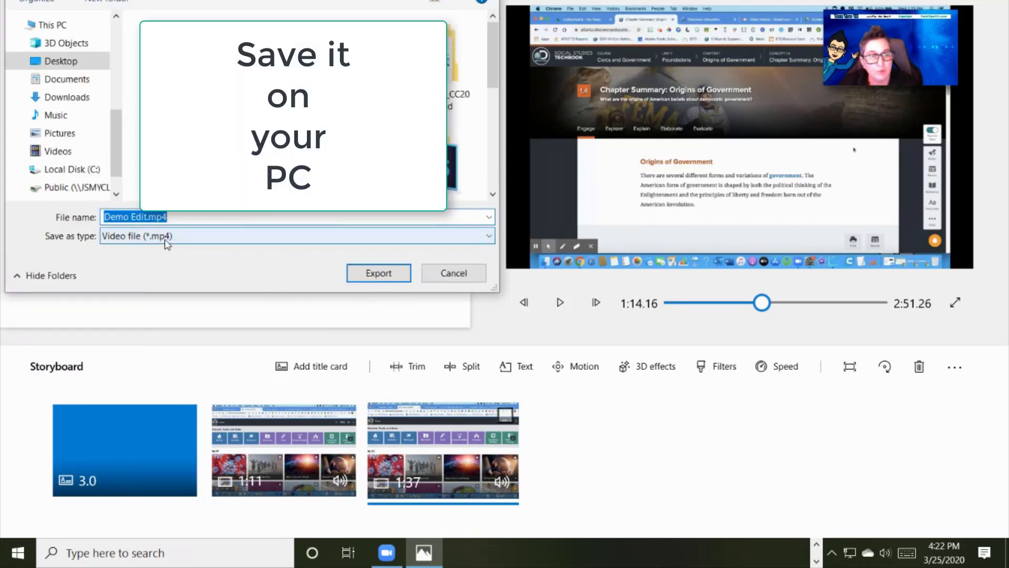
scroll(294, 105, "down", 5)
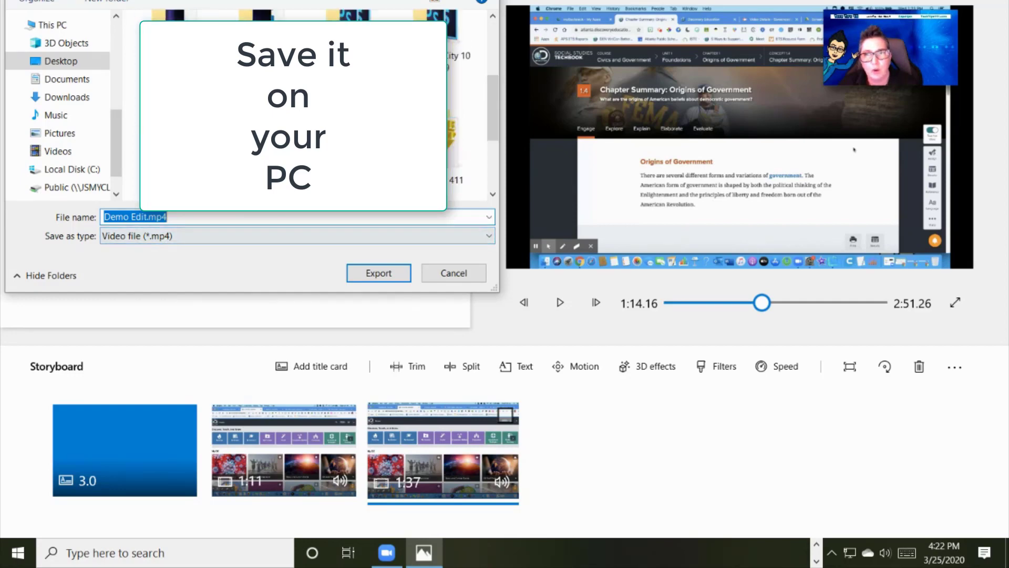
scroll(295, 105, "up", 5)
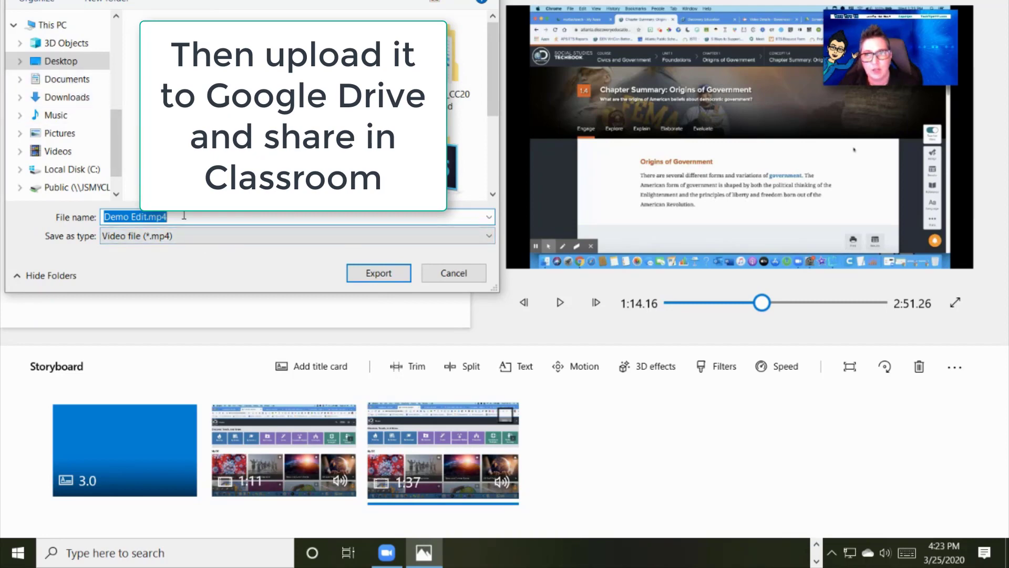
left_click(396, 274)
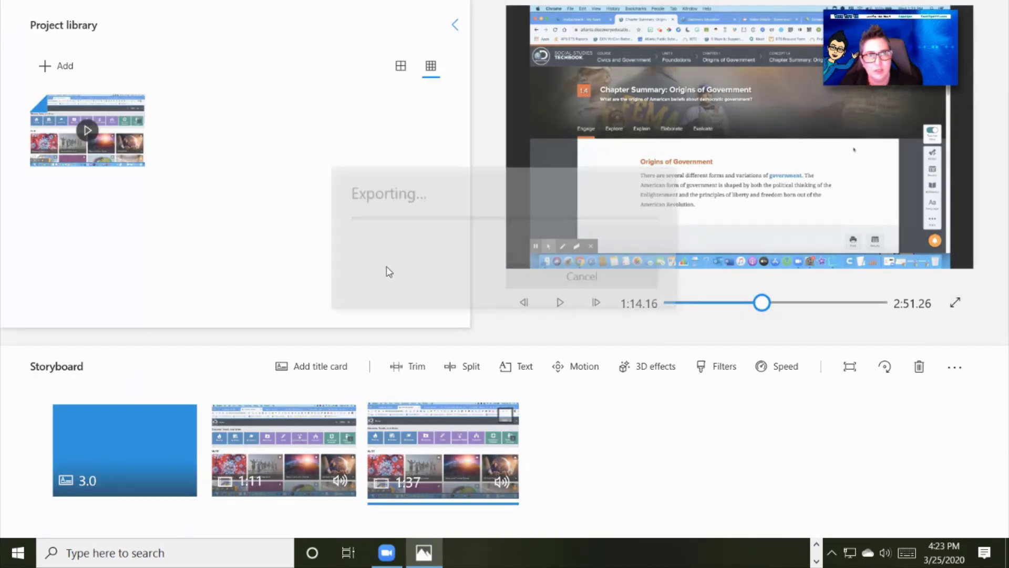